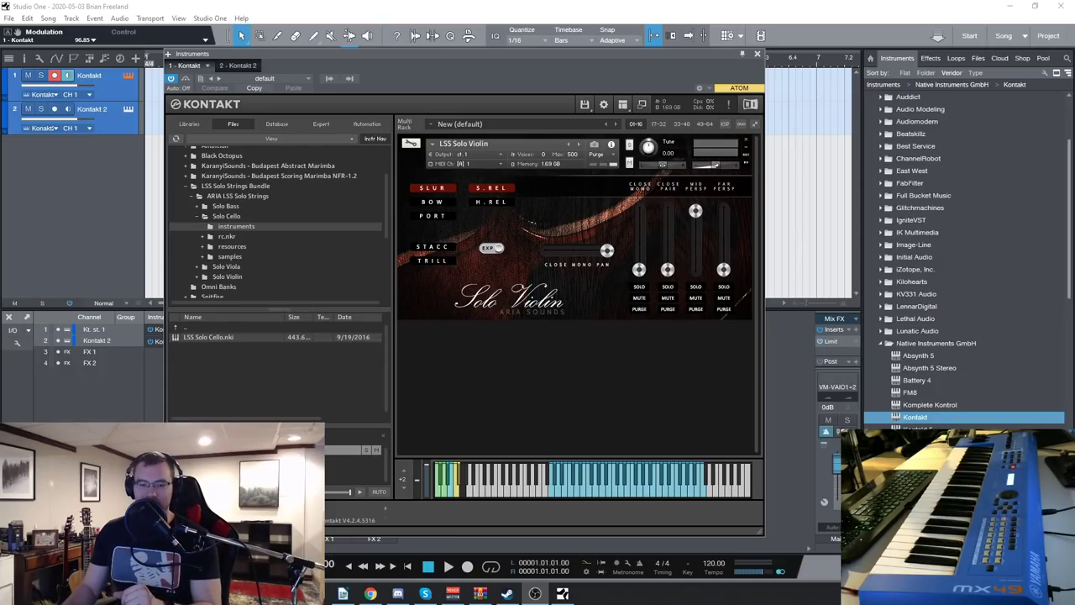
- Audition the Solo Violin's articulations in turn: PORT, BOW, SLUR and STACC
click(431, 217)
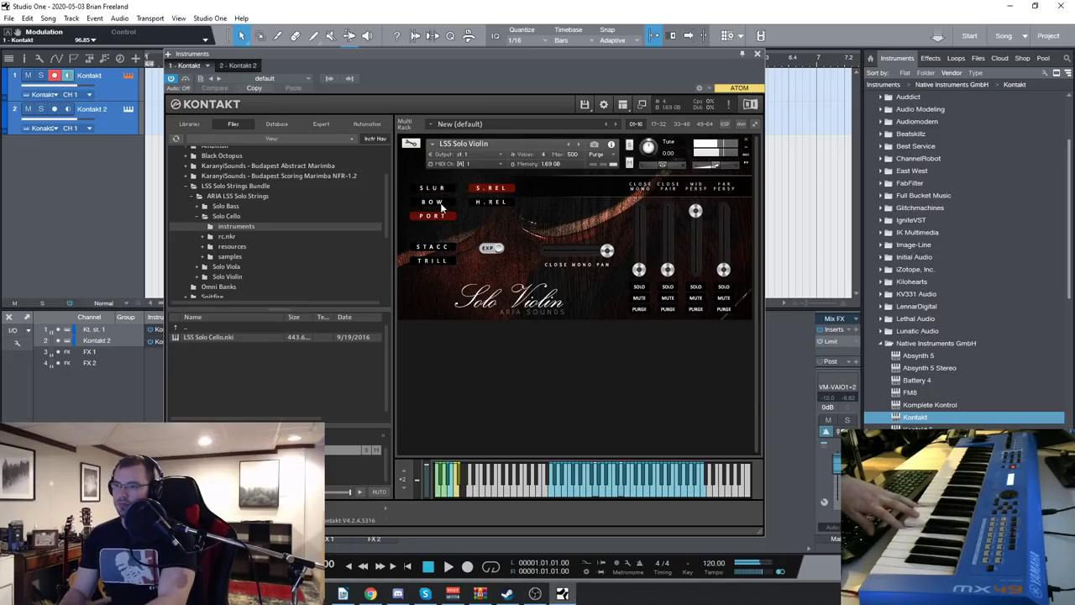
click(443, 202)
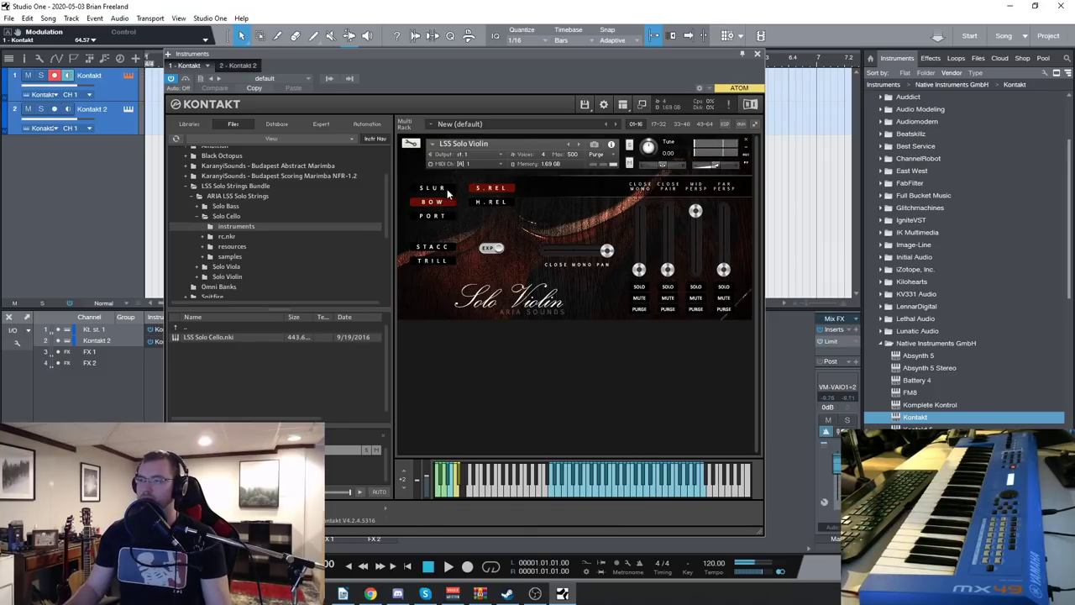
click(438, 190)
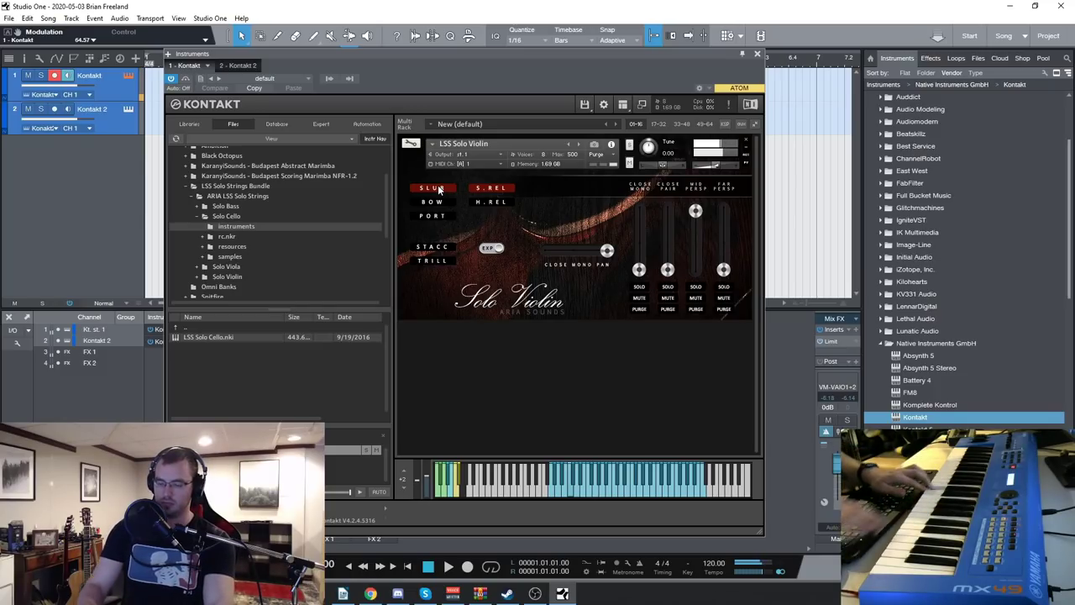
click(432, 247)
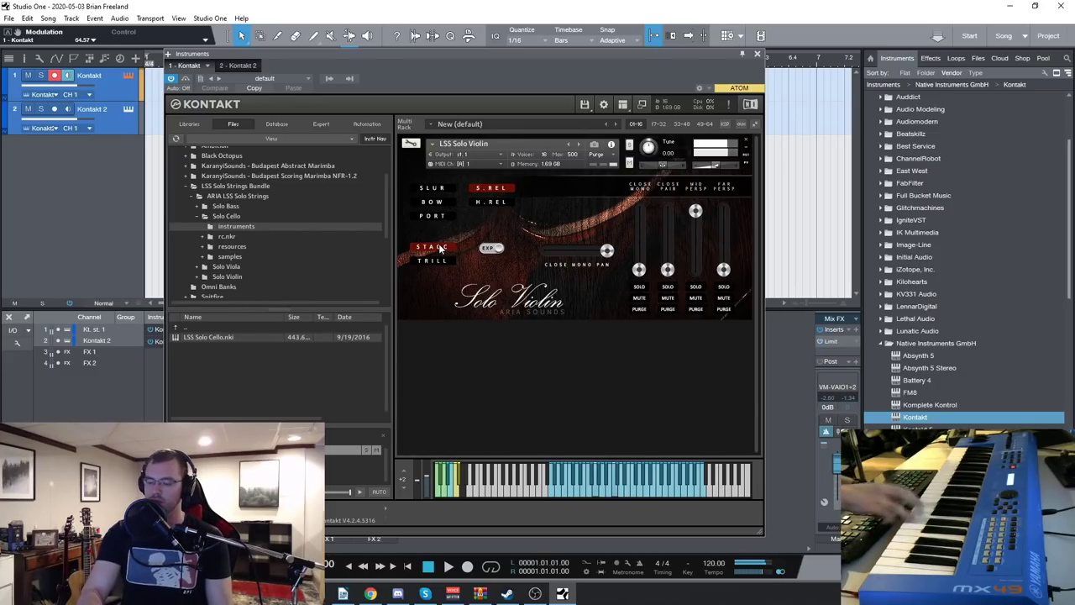
- Open the Solo Cello instrument on the Kontakt 2 track and audition its PORT, SLUR and BOW articulations
click(757, 54)
click(127, 108)
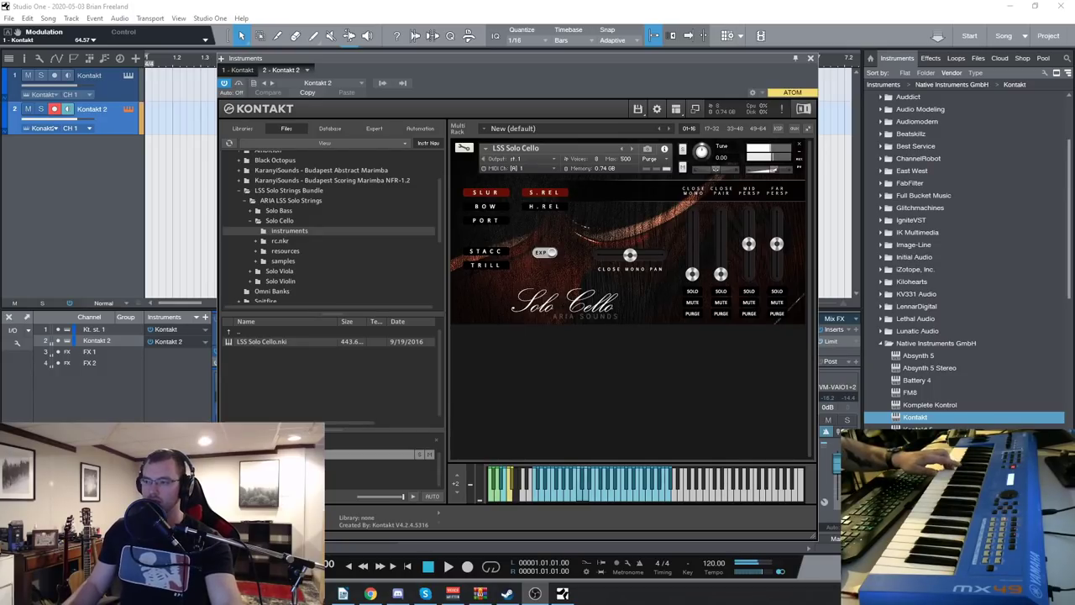
click(487, 221)
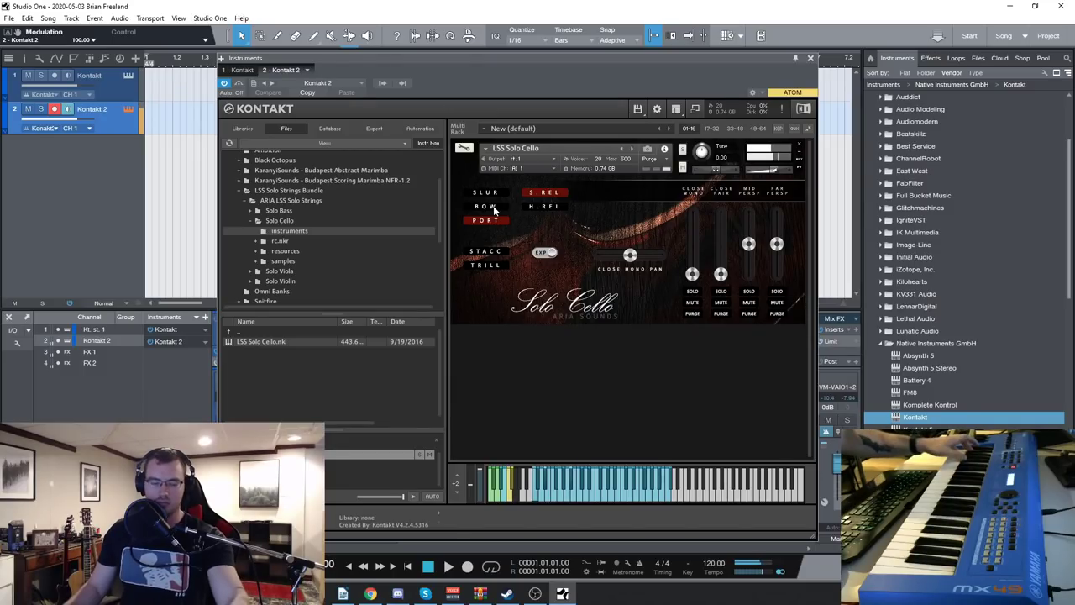
click(494, 194)
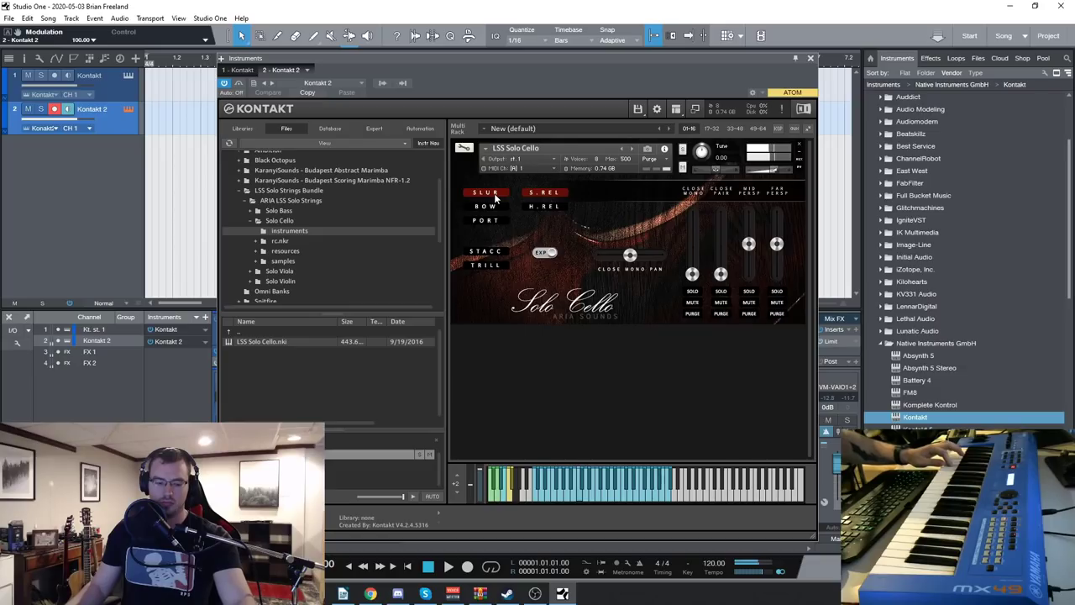
click(495, 210)
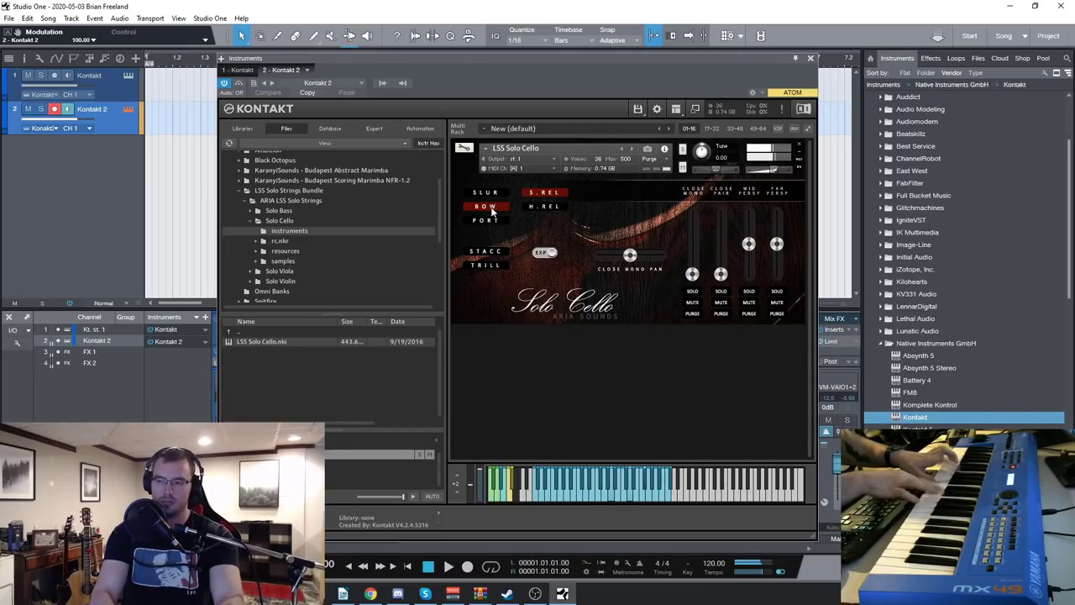
- Run through the Solo Cello's PORT, SLUR, BOW and TRILL articulations
click(485, 221)
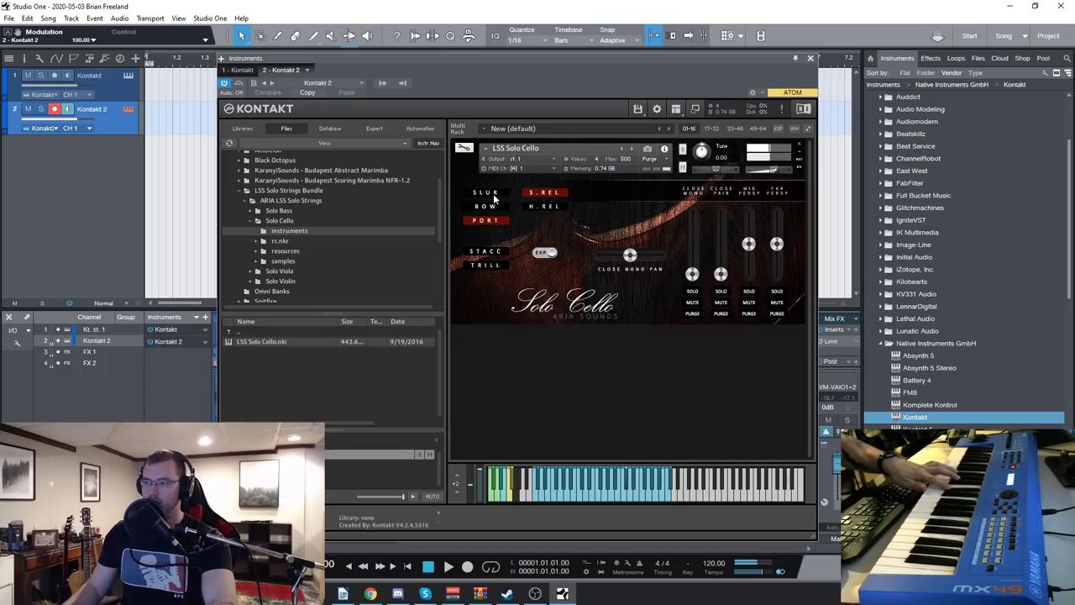
click(487, 193)
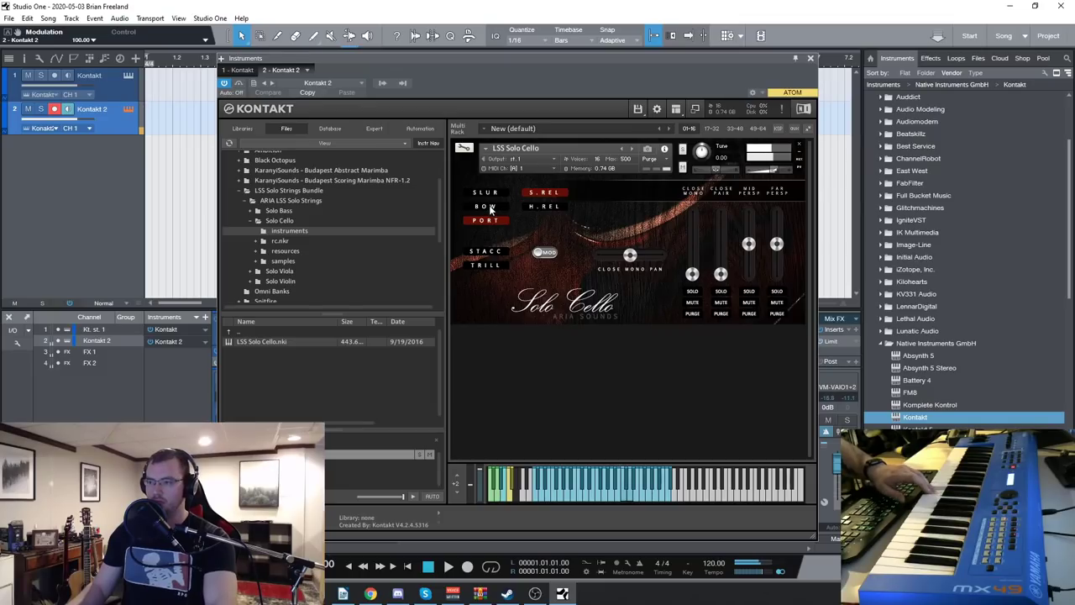
click(490, 208)
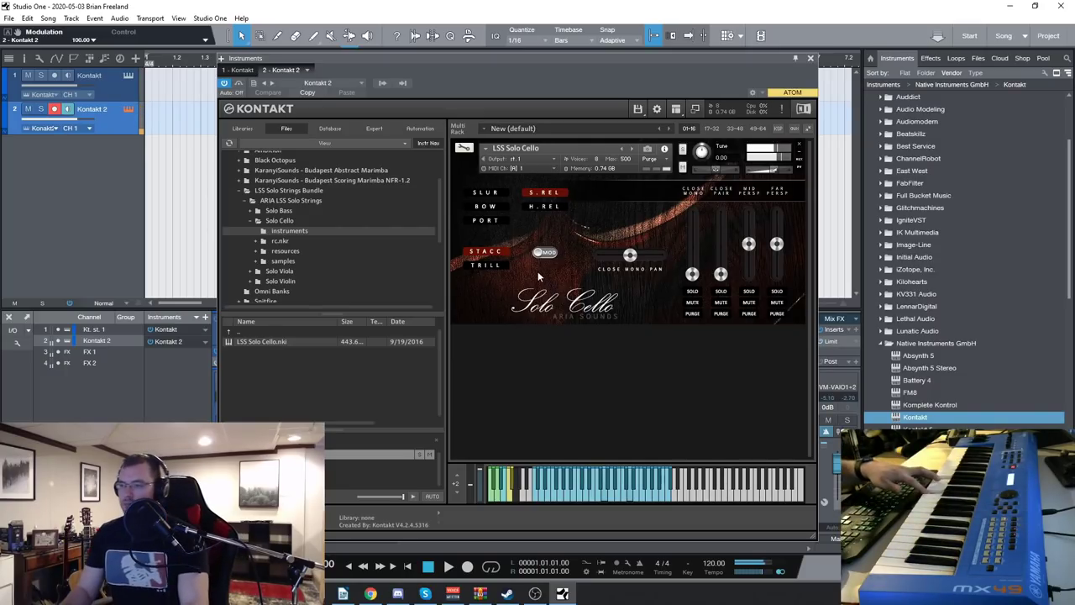
click(499, 267)
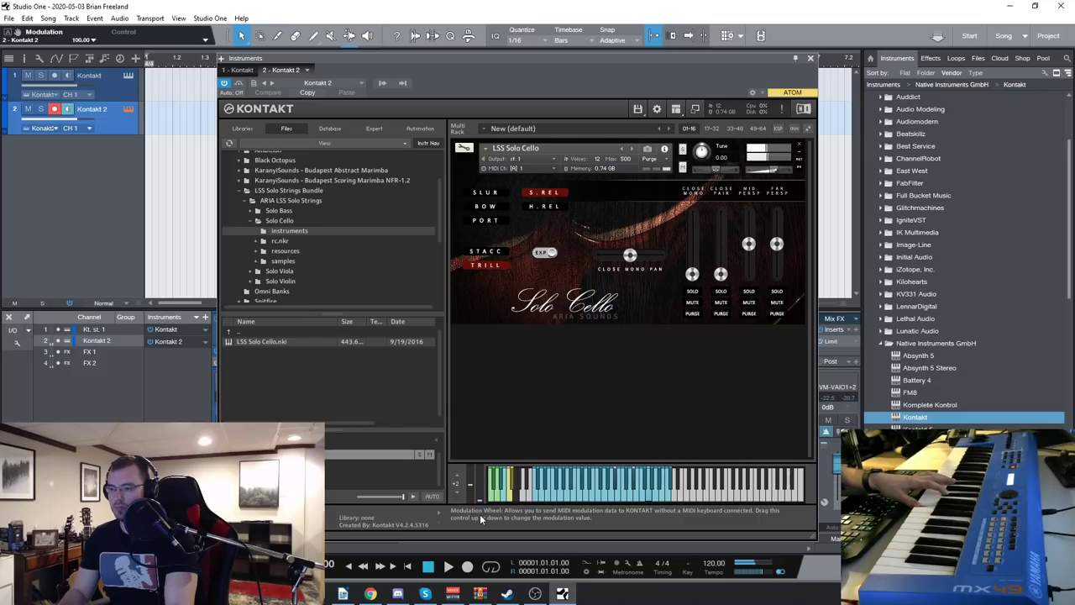
- Set the Solo Cello to H.REL and use only the Close Pair mic, with Mid Persp and Far Persp fully down
click(553, 207)
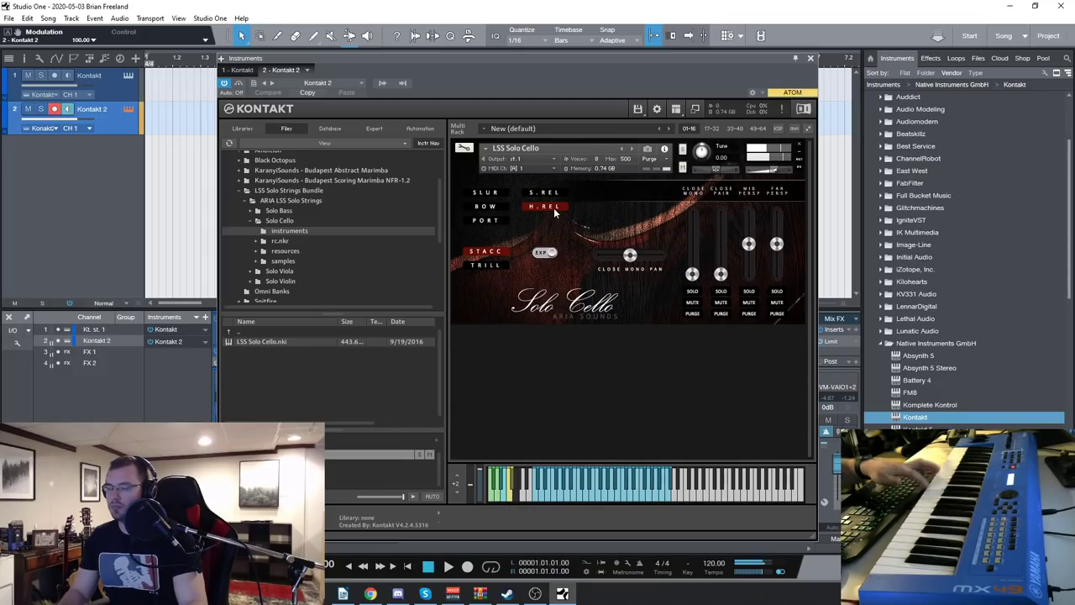
drag(748, 244, 721, 237)
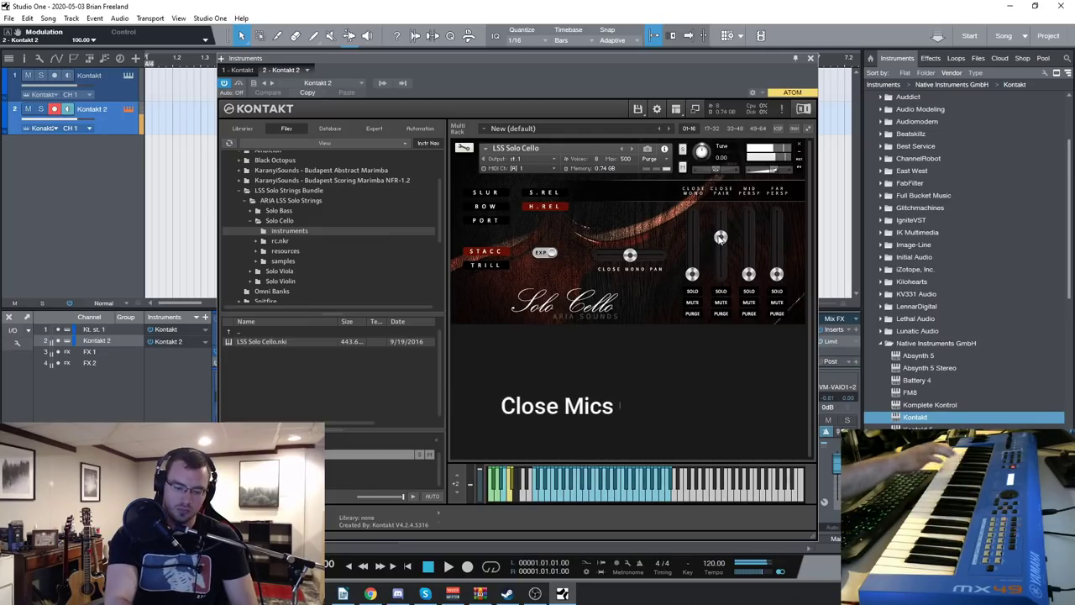
mouse_move(748, 274)
mouse_down()
mouse_move(753, 225)
mouse_move(752, 286)
mouse_up()
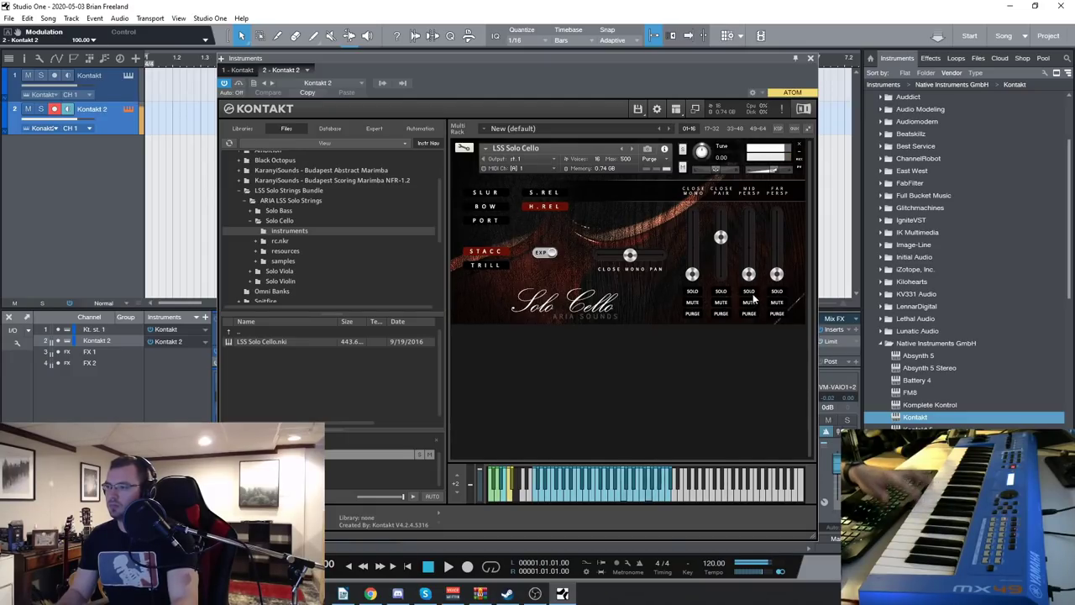
- Audition the Solo Cello's PORT and SLUR articulations with only the close mics
click(493, 220)
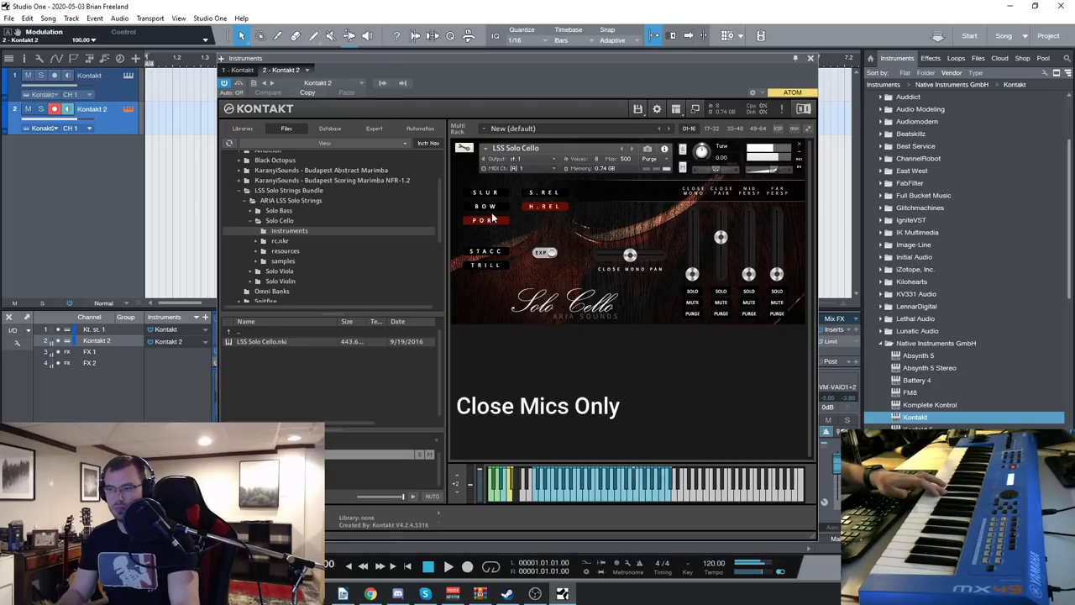
click(486, 193)
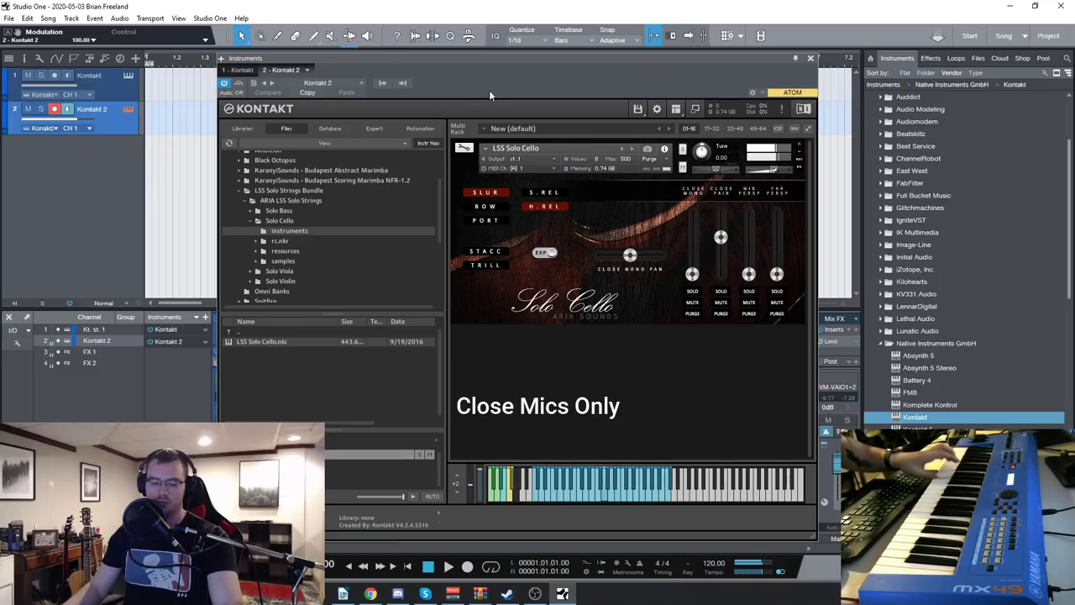
- Open the Solo Violin on the first Kontakt track, pull Mid Persp fully down and raise the Close Pair mic
click(117, 91)
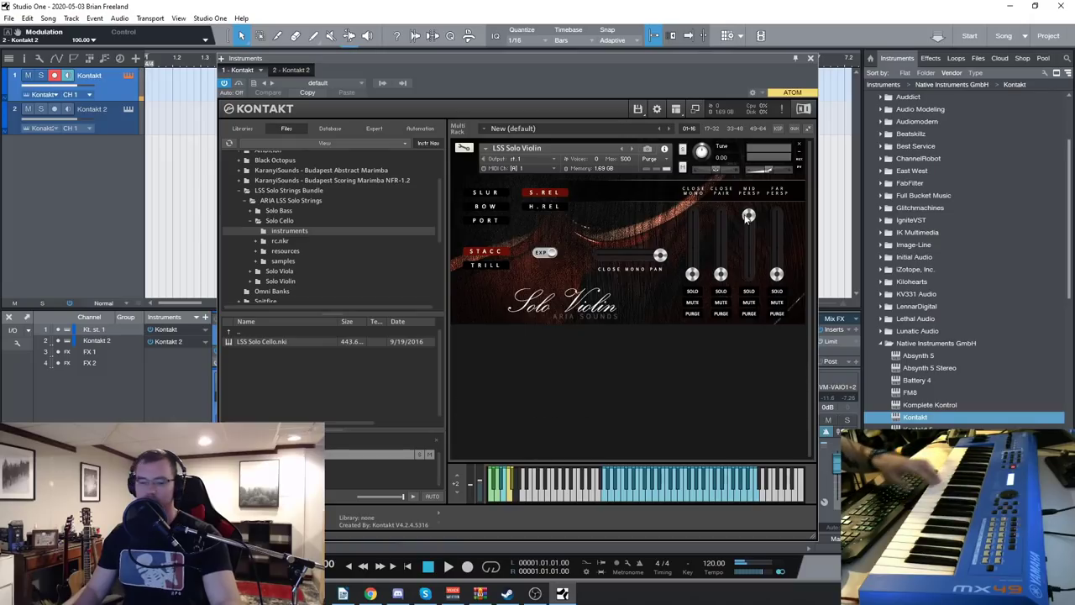
drag(748, 216, 748, 274)
drag(721, 273, 699, 228)
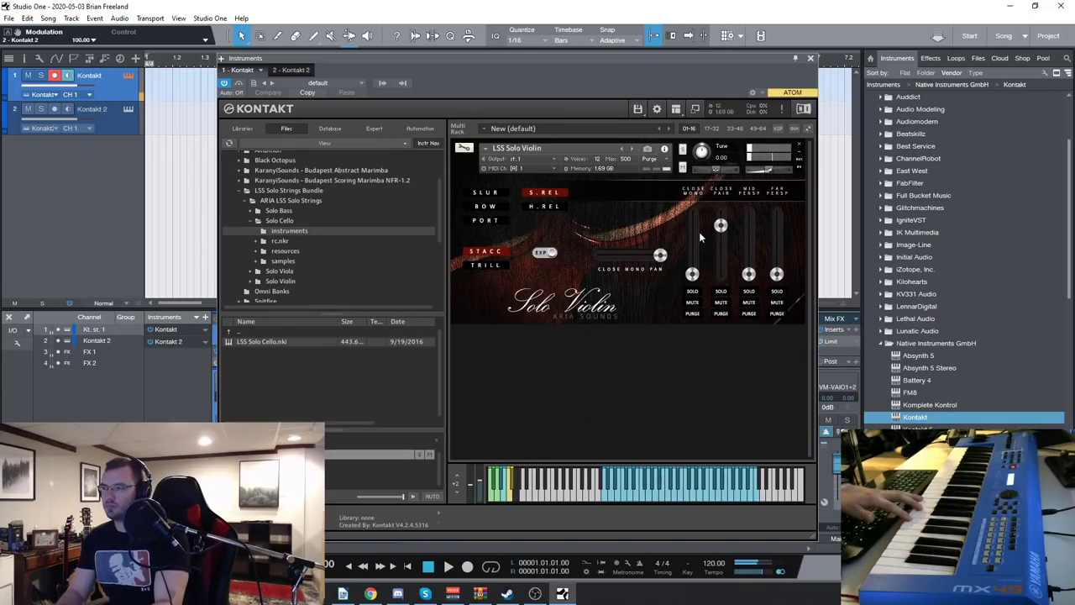
drag(753, 263, 749, 295)
drag(720, 257, 720, 236)
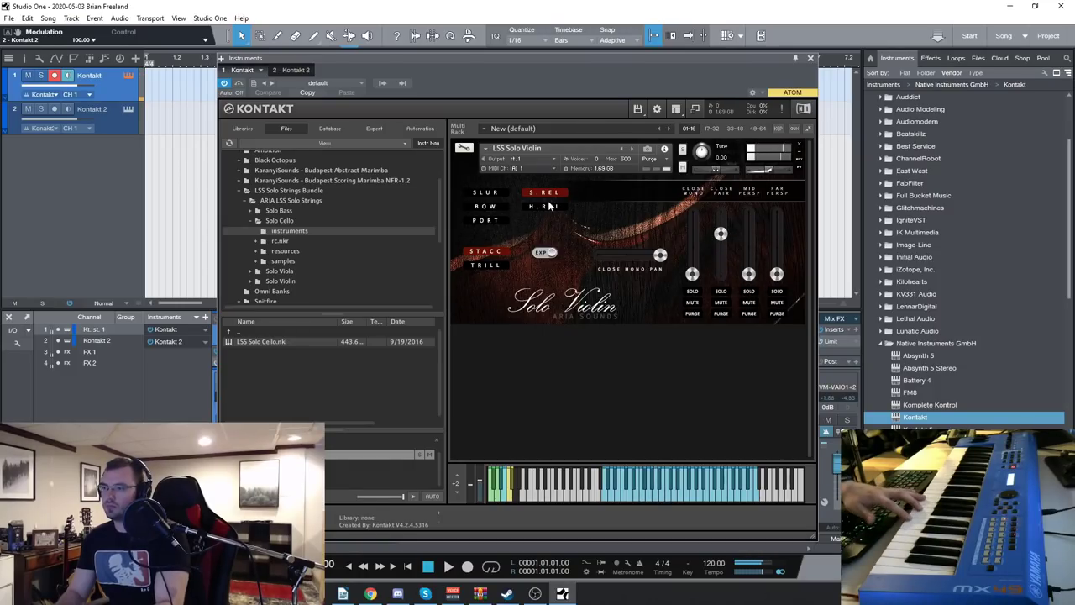
- Compare the close-miked Solo Violin's SLUR, BOW and PORT articulations, finishing with STACC and TRILL
click(494, 194)
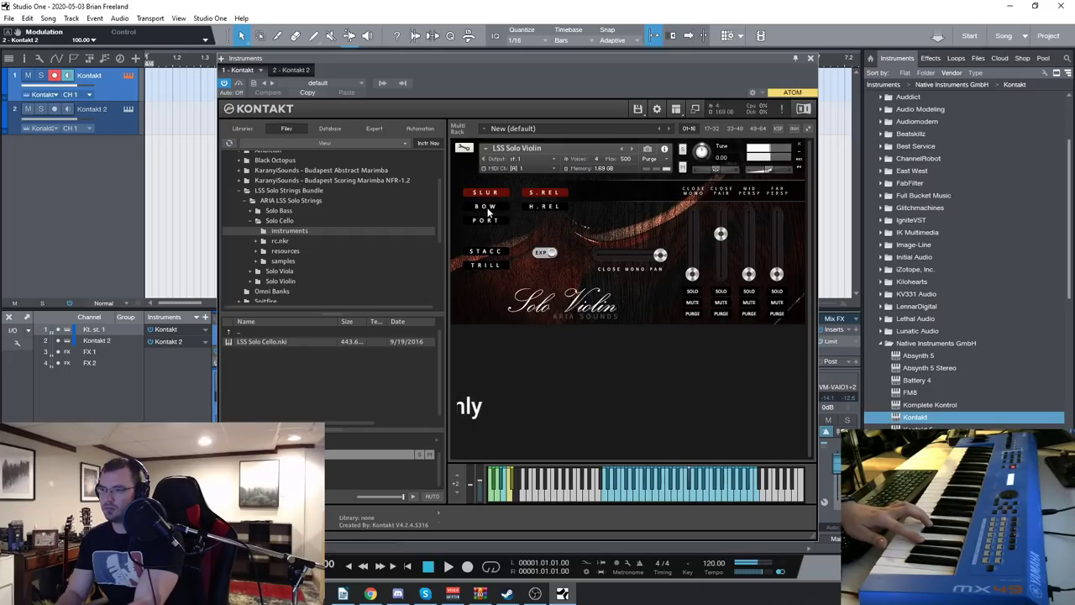
click(488, 209)
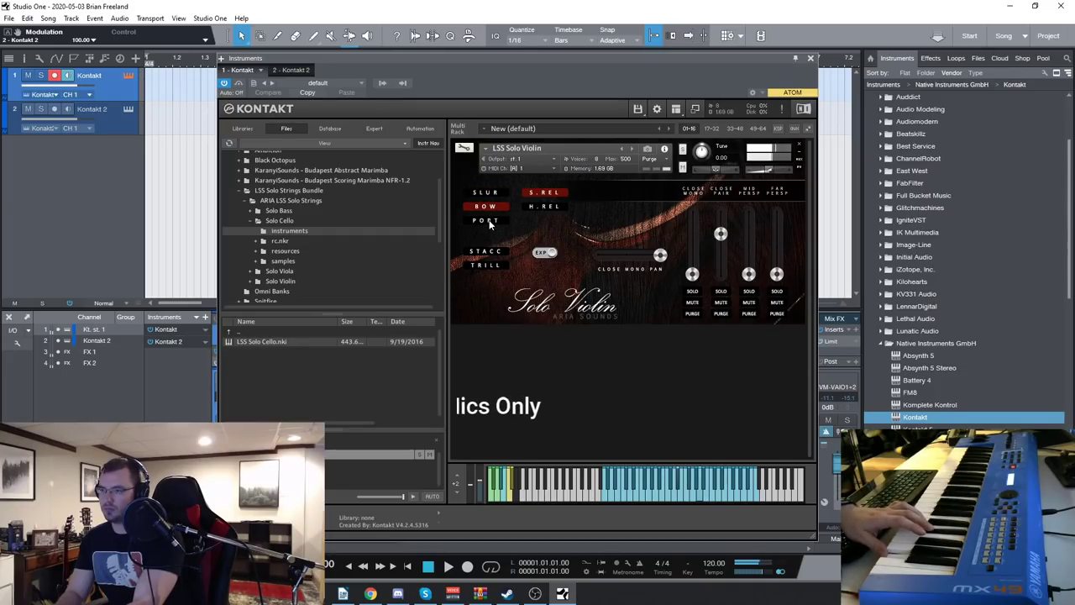
click(489, 220)
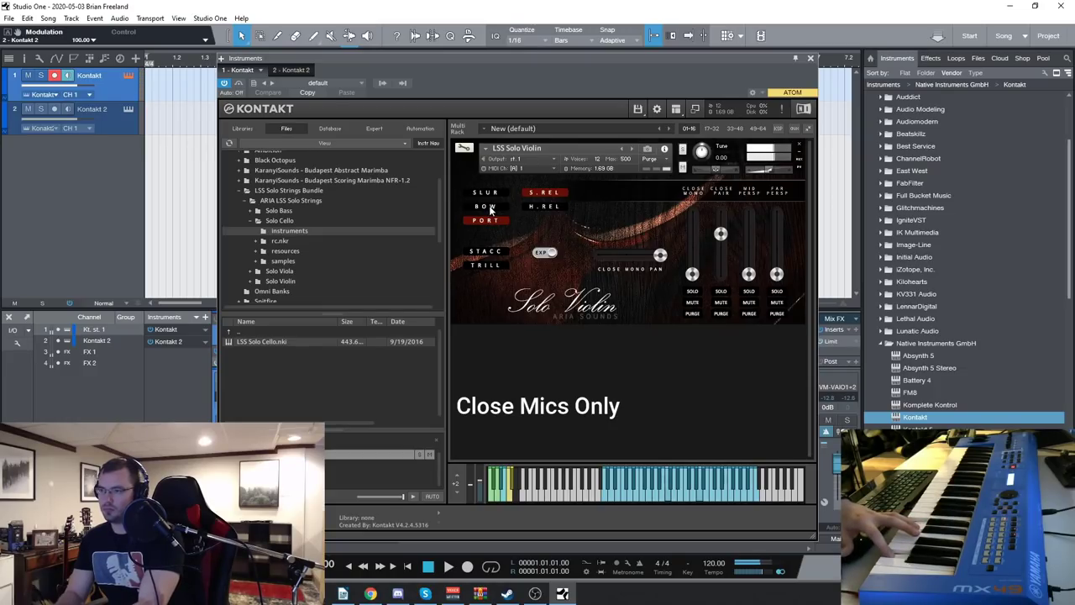
click(489, 207)
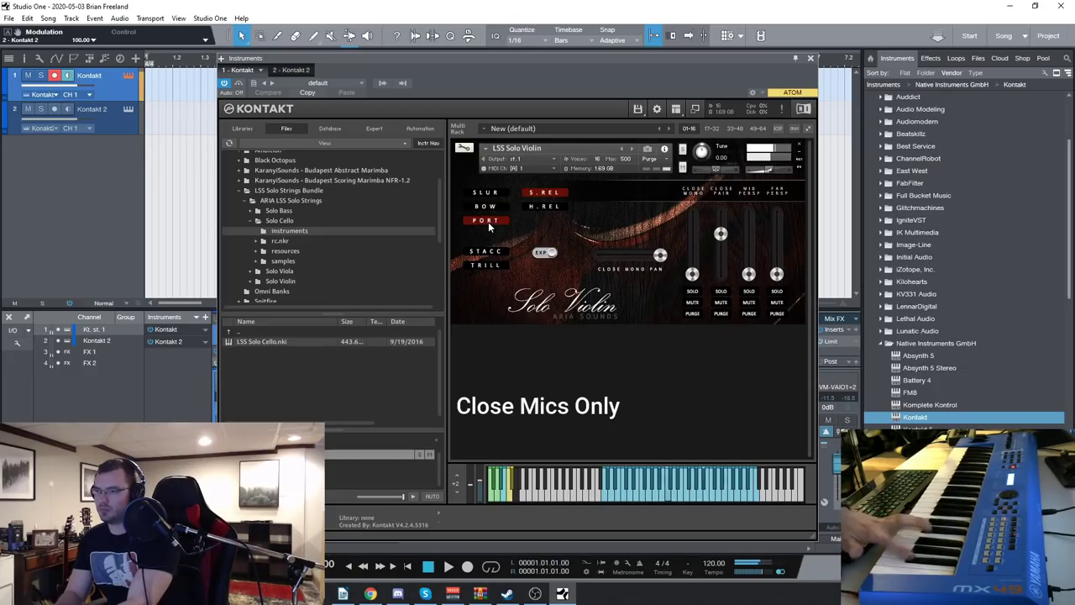
click(489, 210)
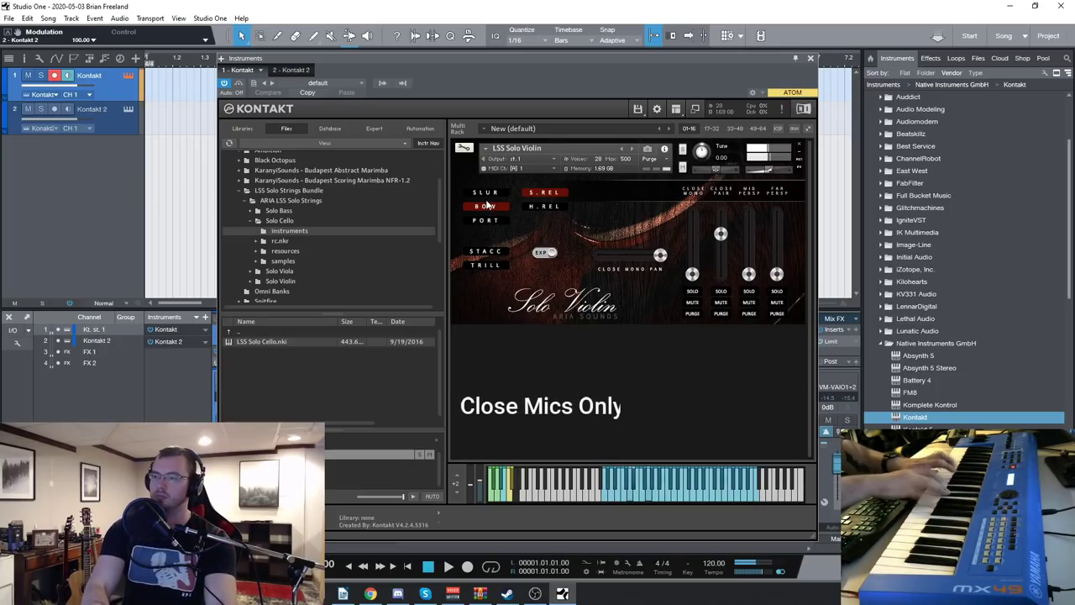
click(487, 193)
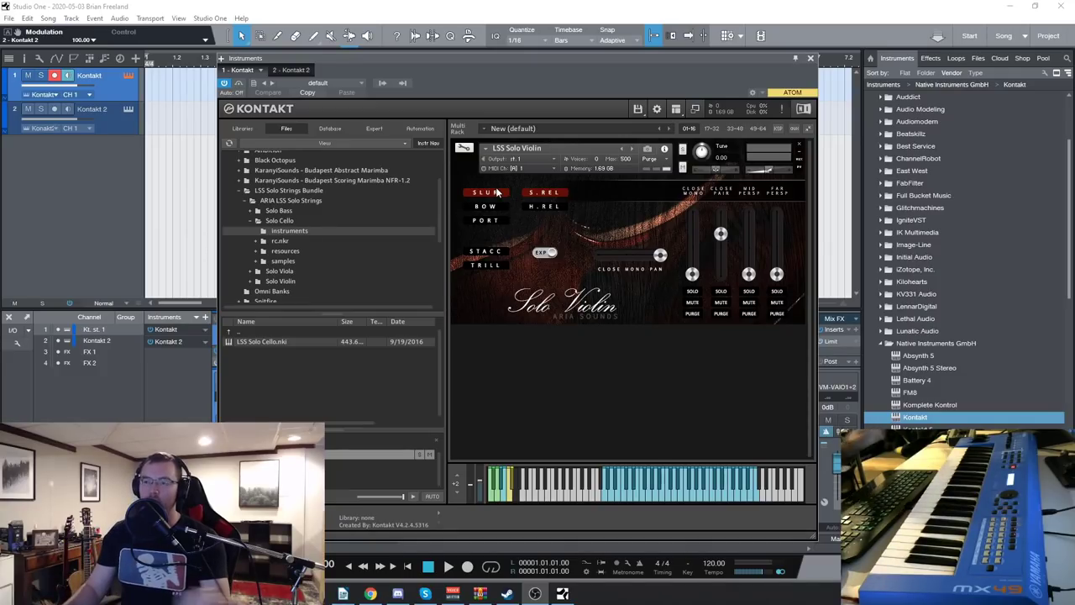
click(487, 251)
click(488, 266)
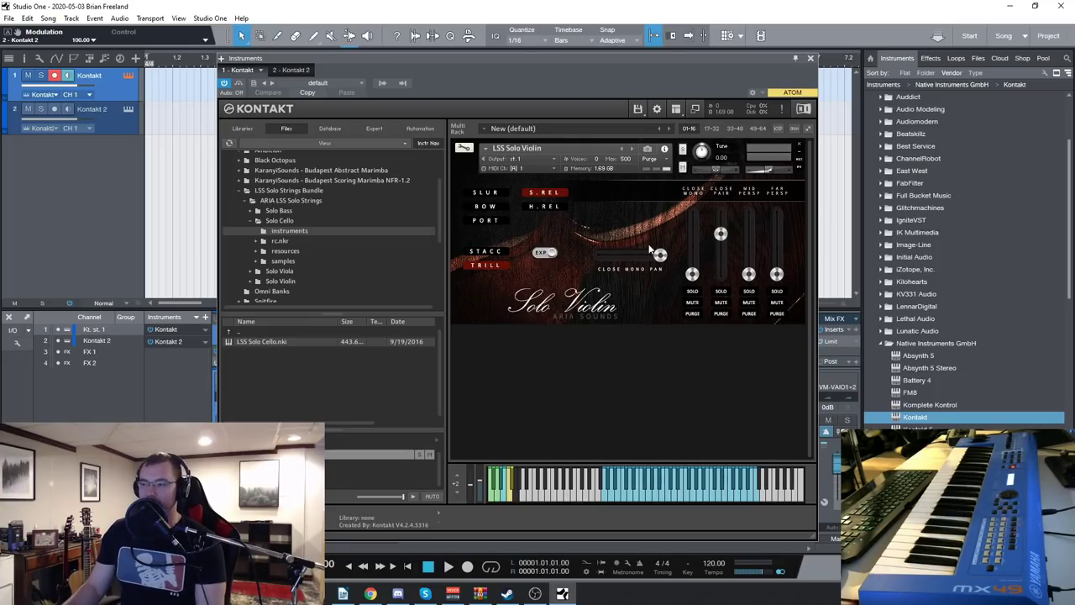
- Centre the Solo Violin's Close Mono Pan and switch the dynamics control to MOD and back to EXP
drag(660, 255, 605, 274)
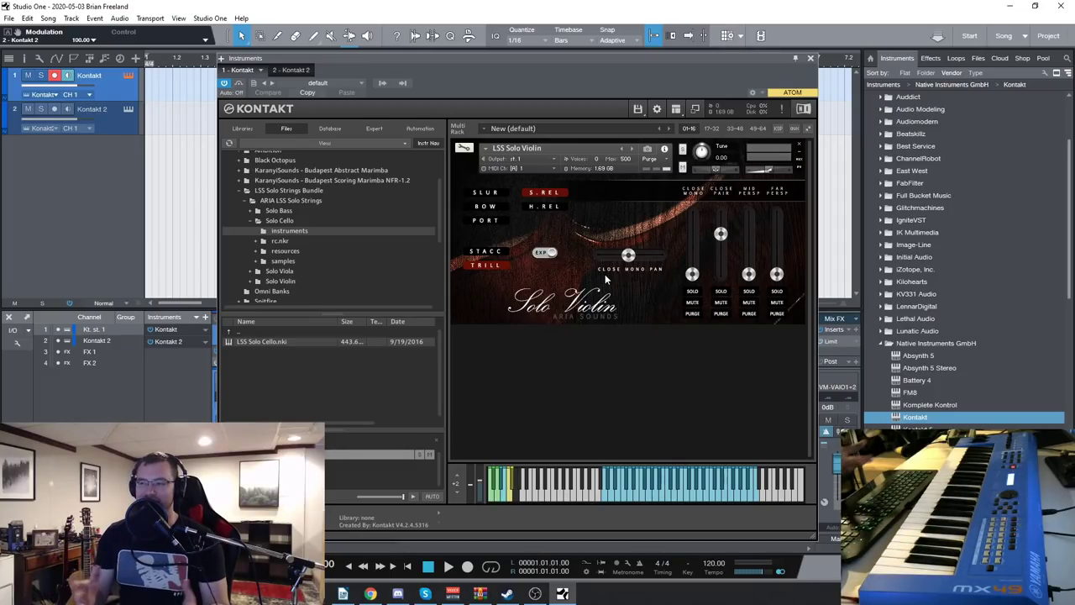
click(546, 254)
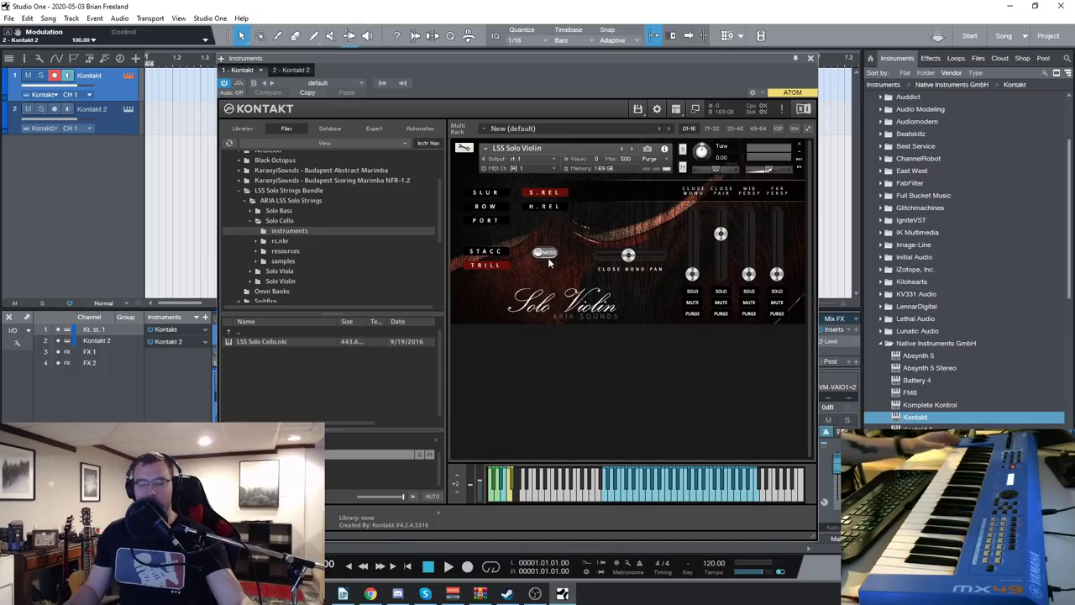
click(546, 253)
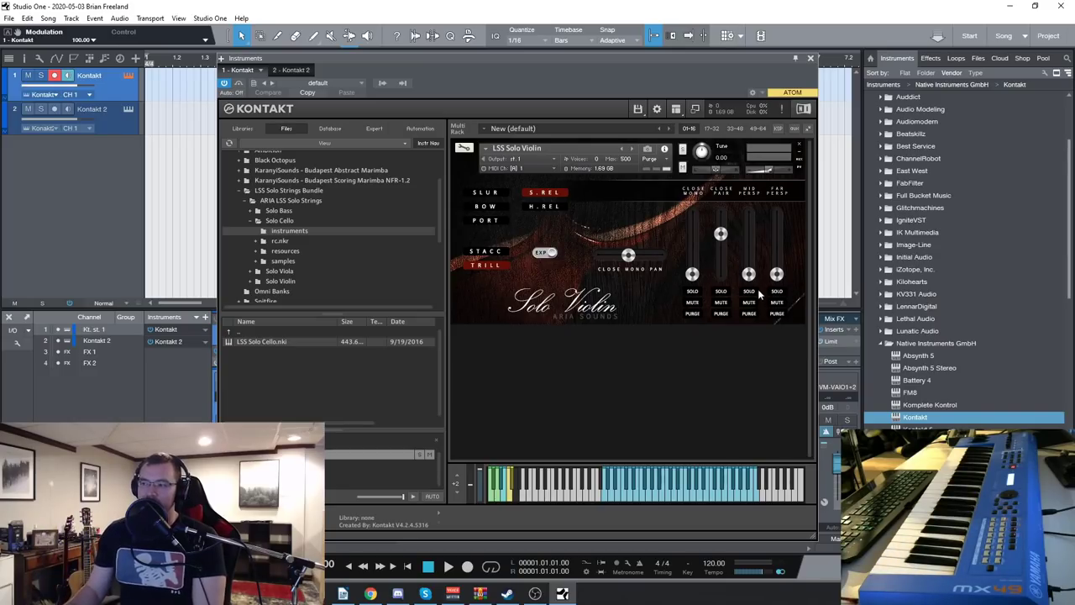
- Raise the Solo Violin's Mid Persp mic to about the Close Pair's level
drag(749, 276, 754, 247)
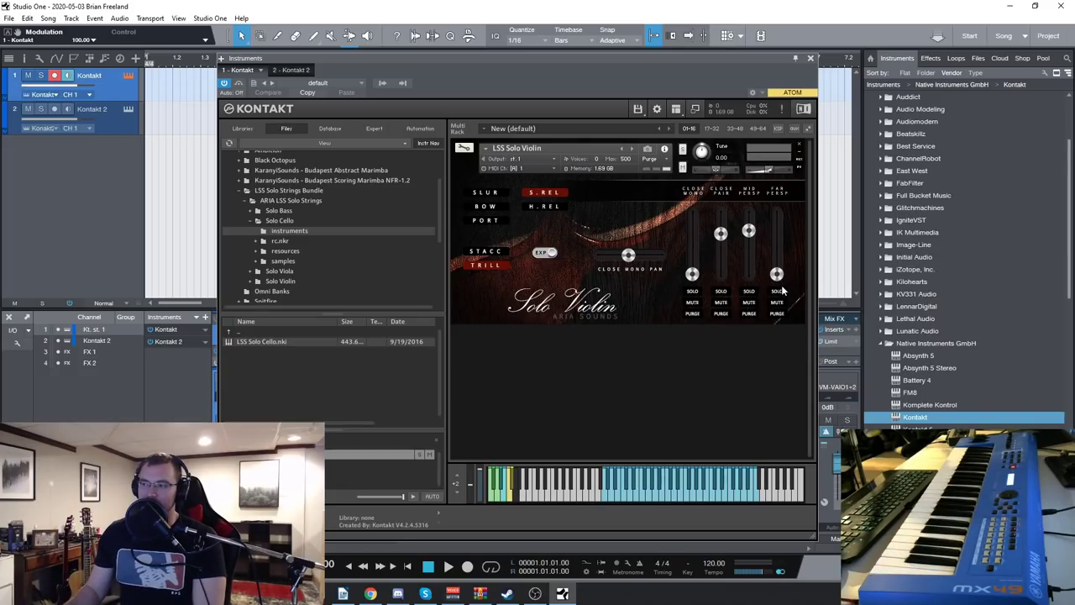